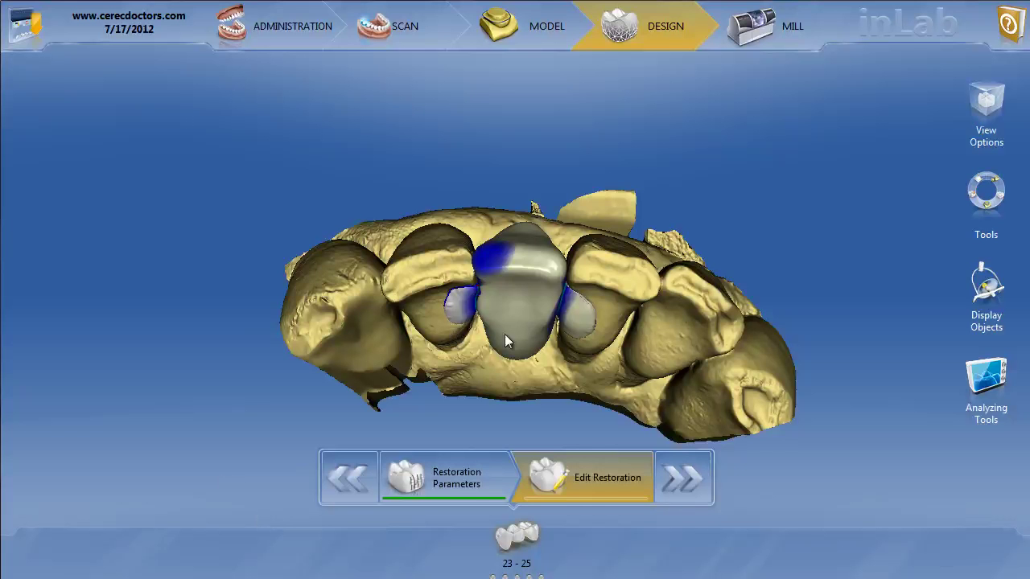
Read the connector cross-sections for 23–24 (7.59 mm²) and 24–25 (9.10 mm²) from the restoration tray.
middle_click_drag(544, 396, 505, 356)
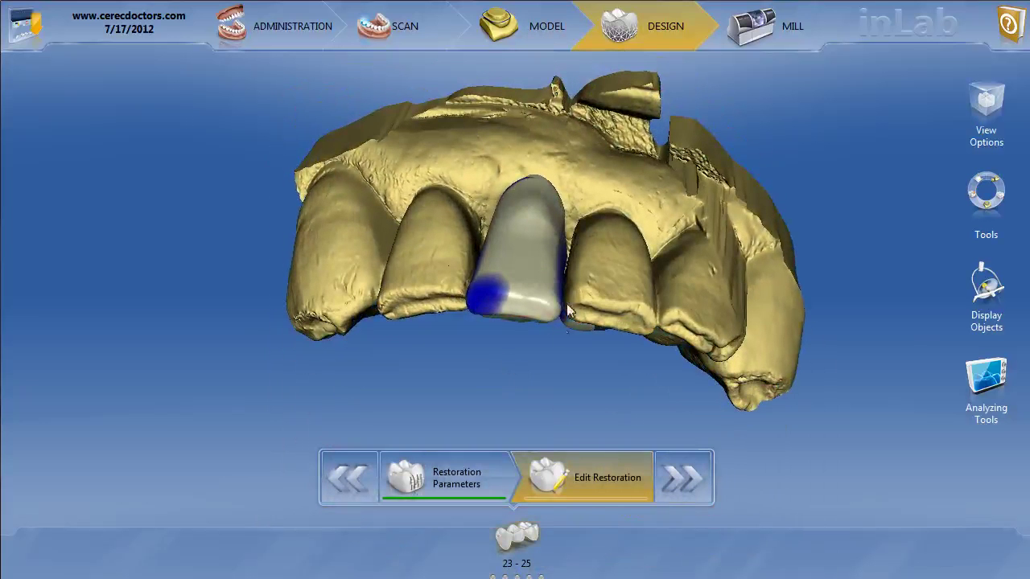
middle_click_drag(502, 397, 486, 341)
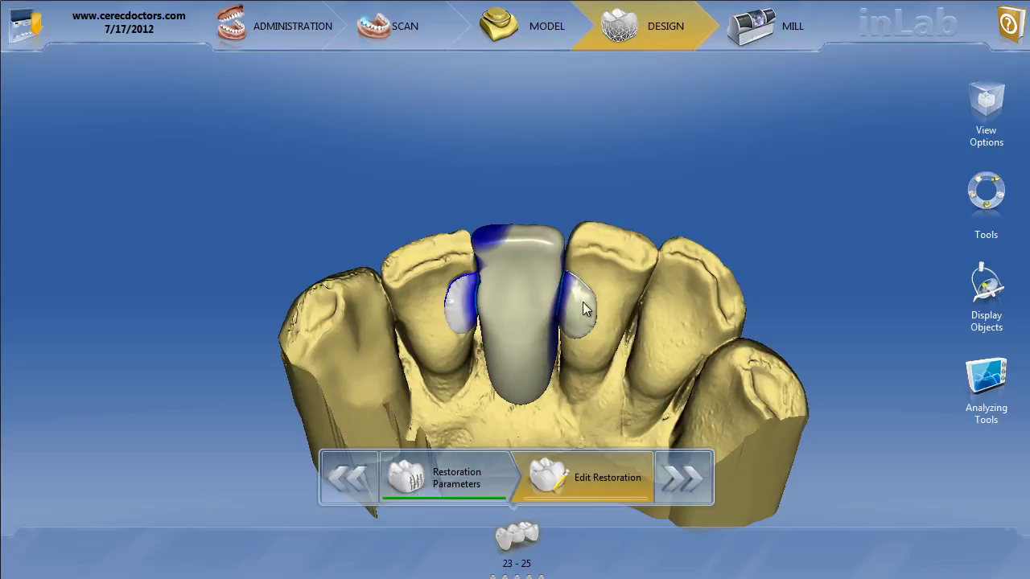
middle_click_drag(529, 414, 527, 373)
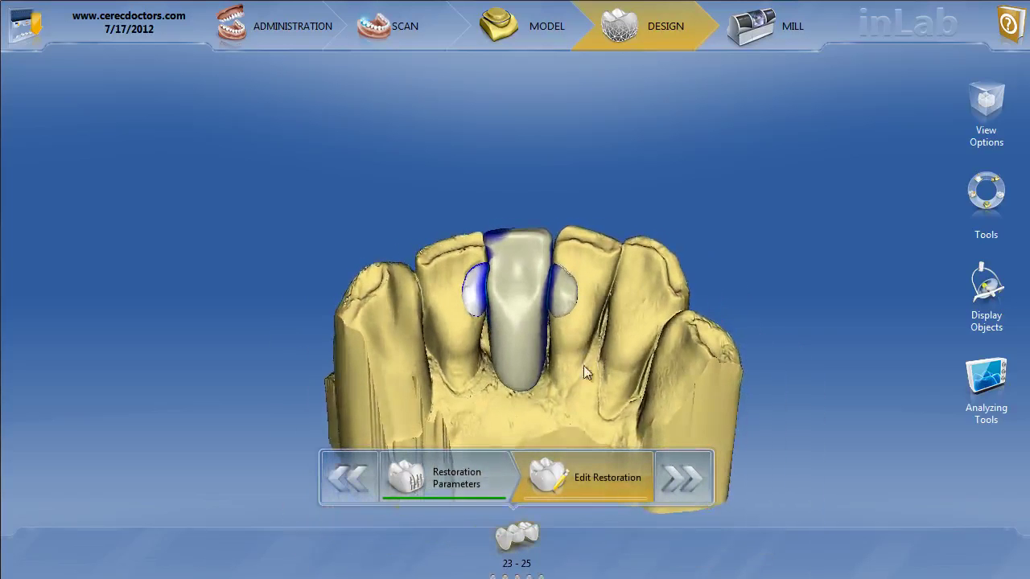
scroll(545, 389, "up", 4)
middle_click_drag(589, 393, 582, 323)
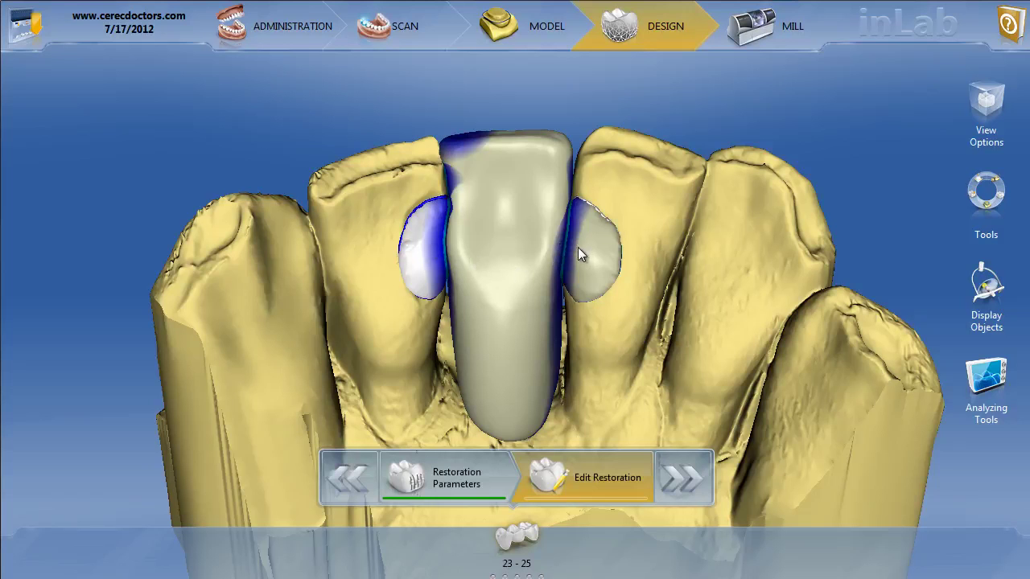
scroll(577, 248, "down", 1)
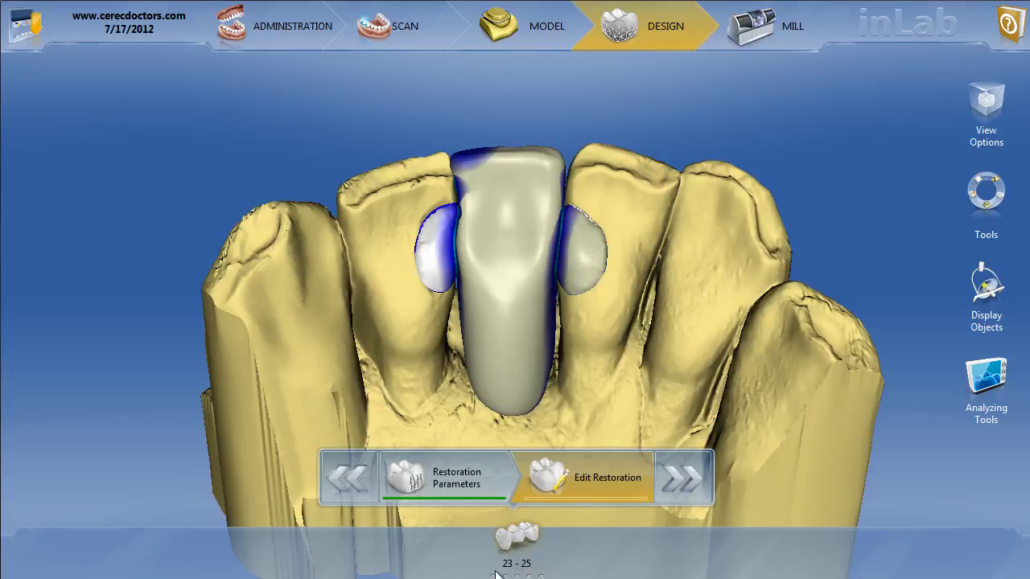
mouse_move(495, 574)
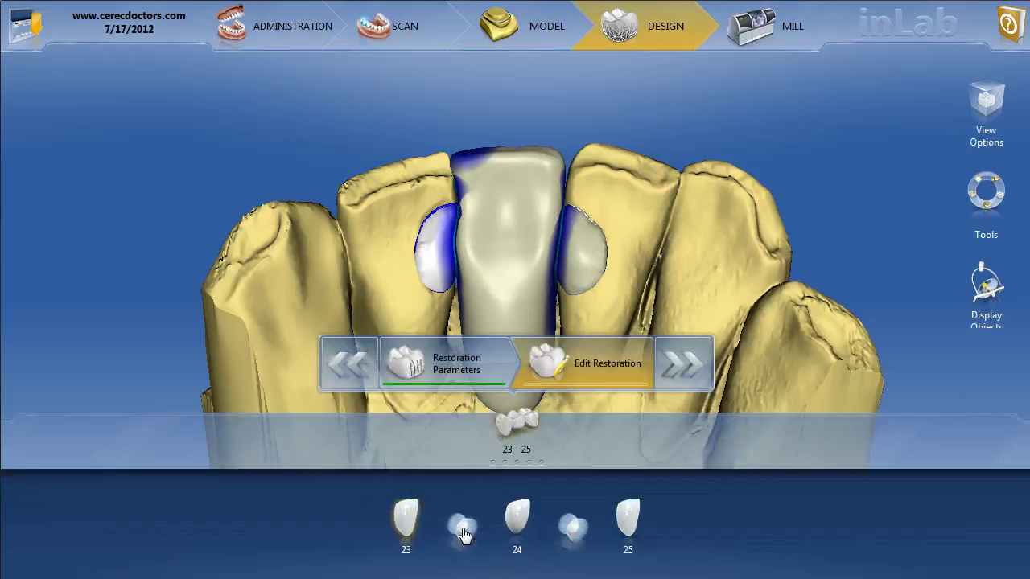
left_click(464, 533)
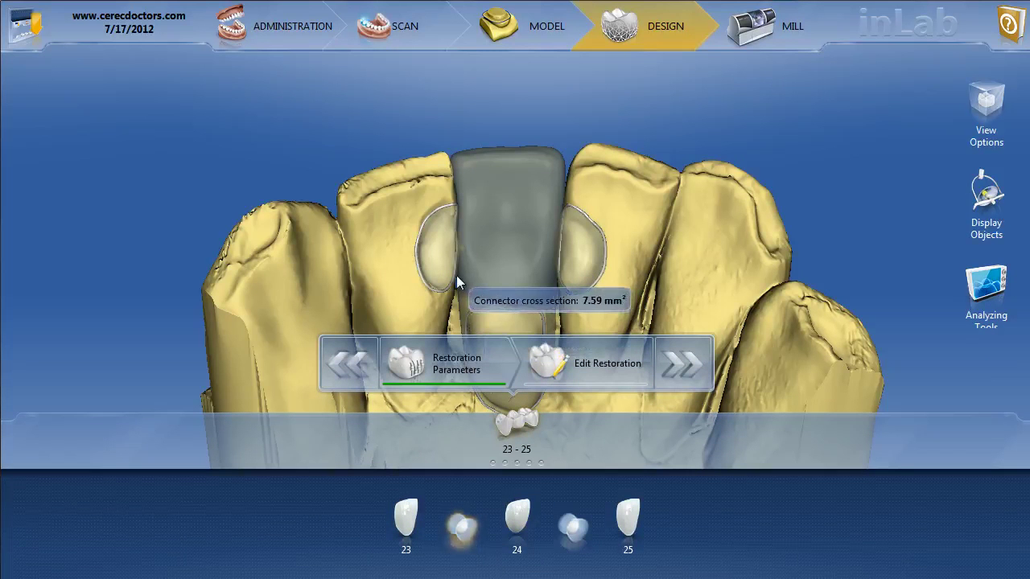
left_click(571, 538)
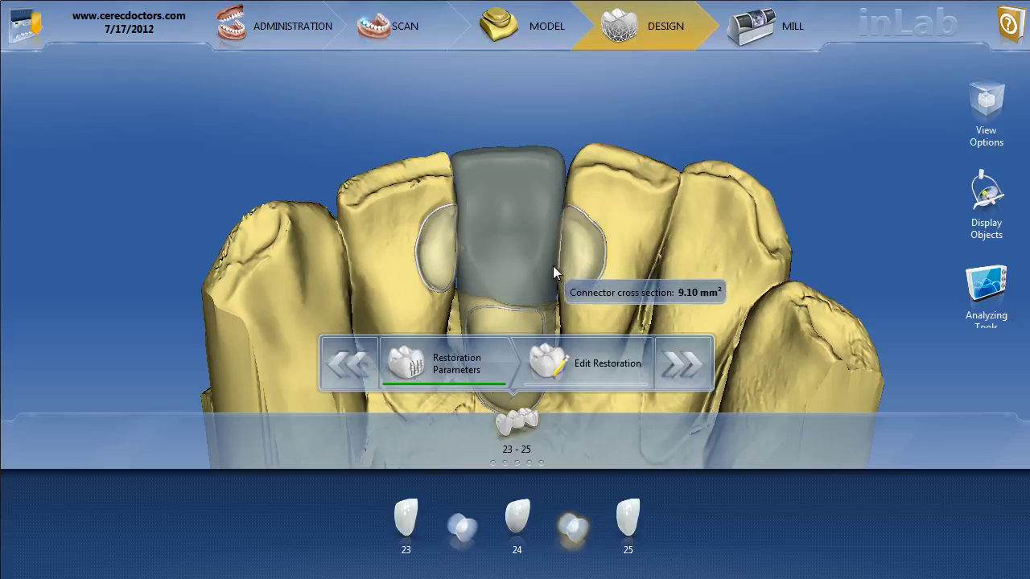
Return to editing the whole restoration and tilt the bridge to inspect it.
left_click(581, 371)
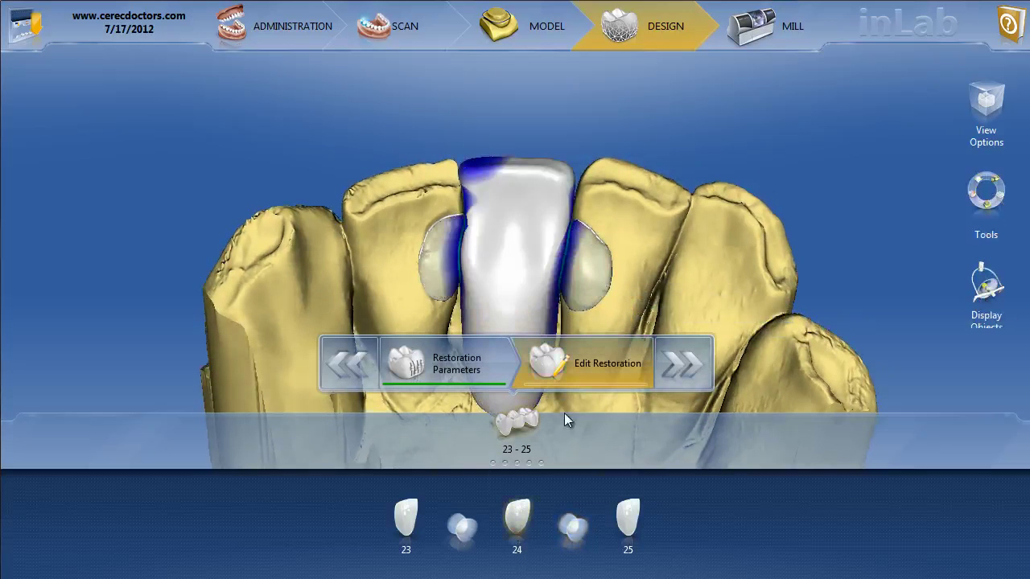
scroll(507, 279, "down", 3)
middle_click_drag(565, 245, 553, 127)
mouse_move(517, 254)
middle_mouse_down()
mouse_move(514, 280)
mouse_move(517, 254)
middle_mouse_up()
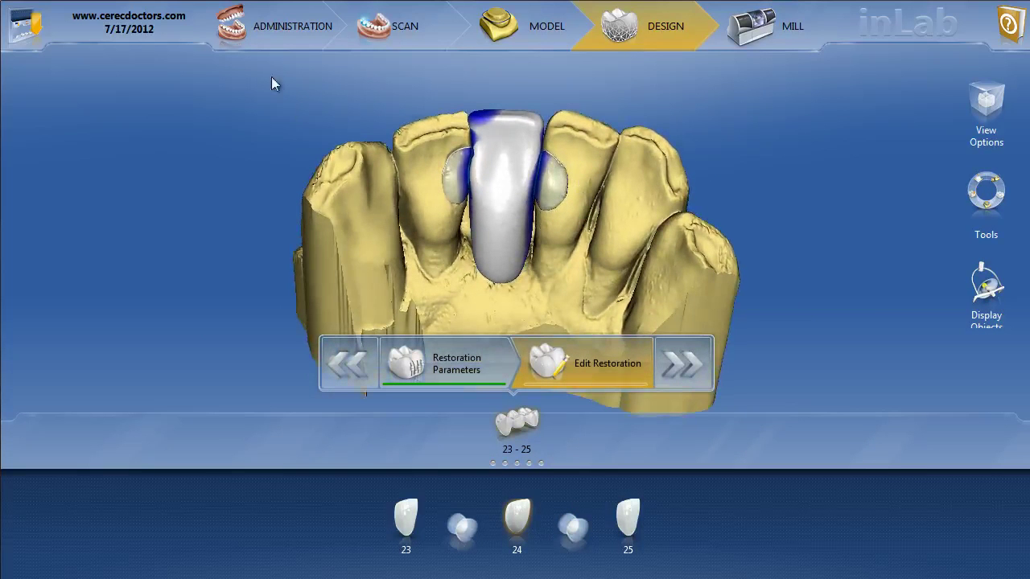
Redefine tooth 24 as a Connector with Anatomic design mode in Administration, then return to Design.
left_click(289, 38)
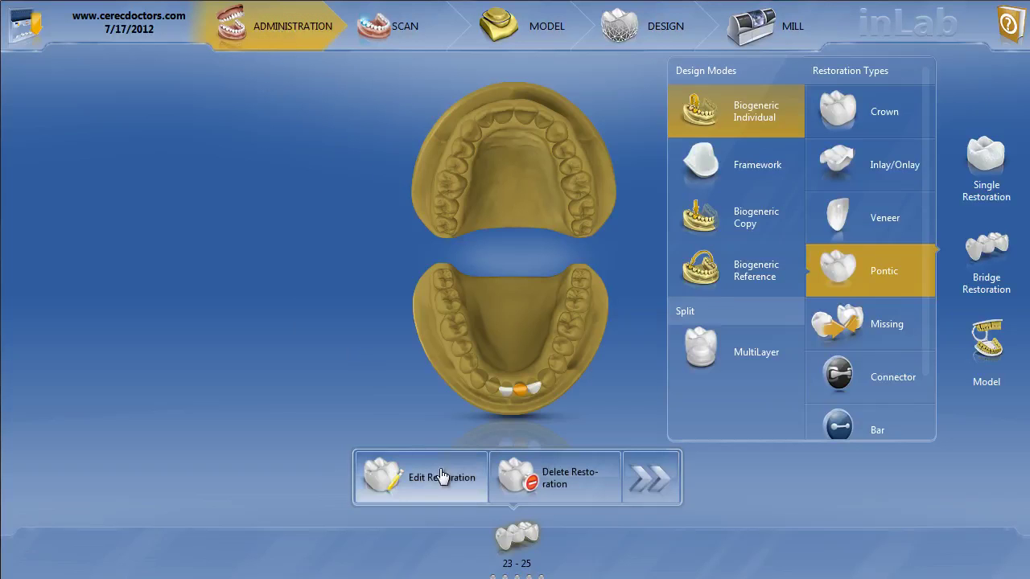
left_click(410, 477)
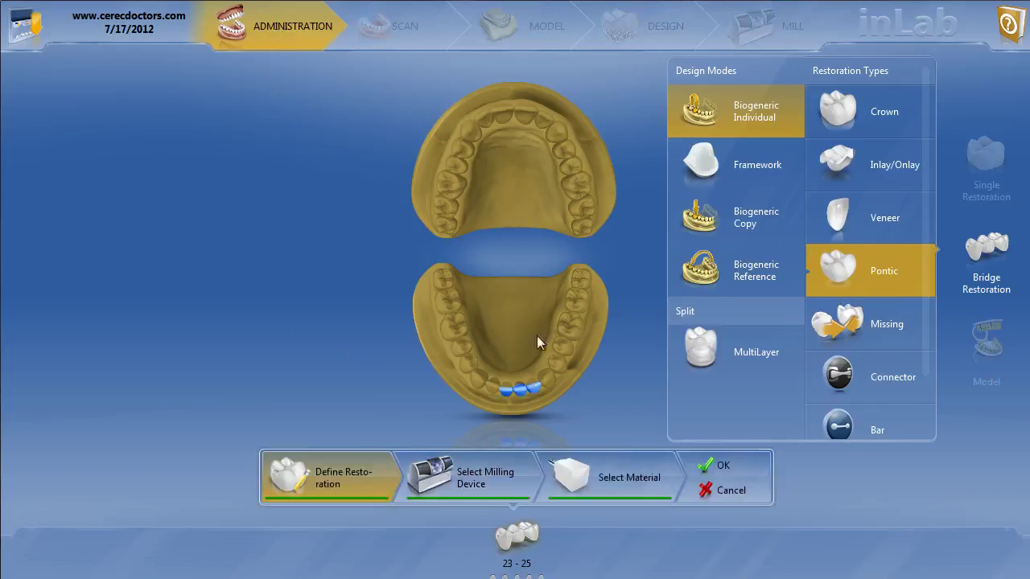
left_click(885, 378)
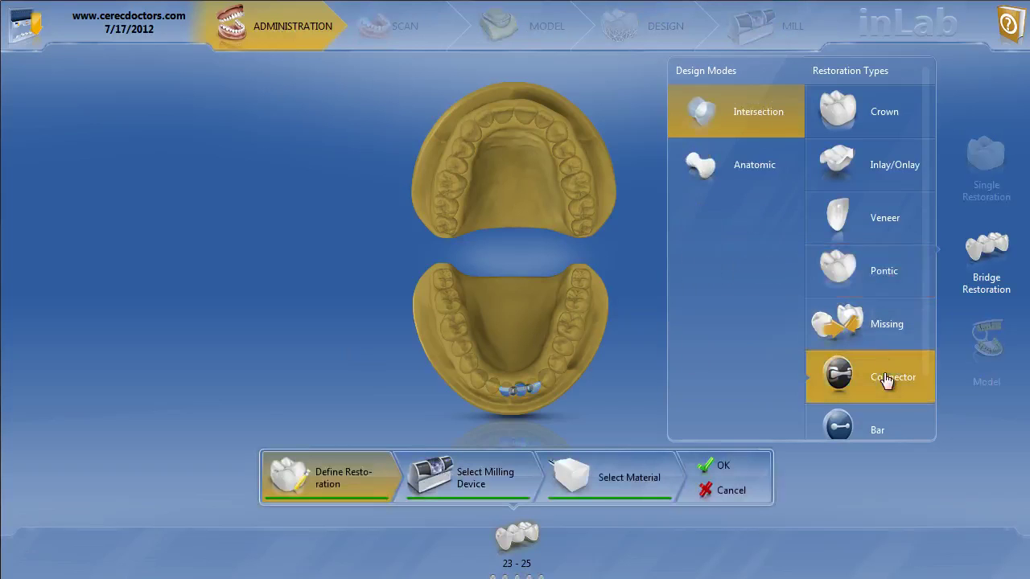
left_click(764, 165)
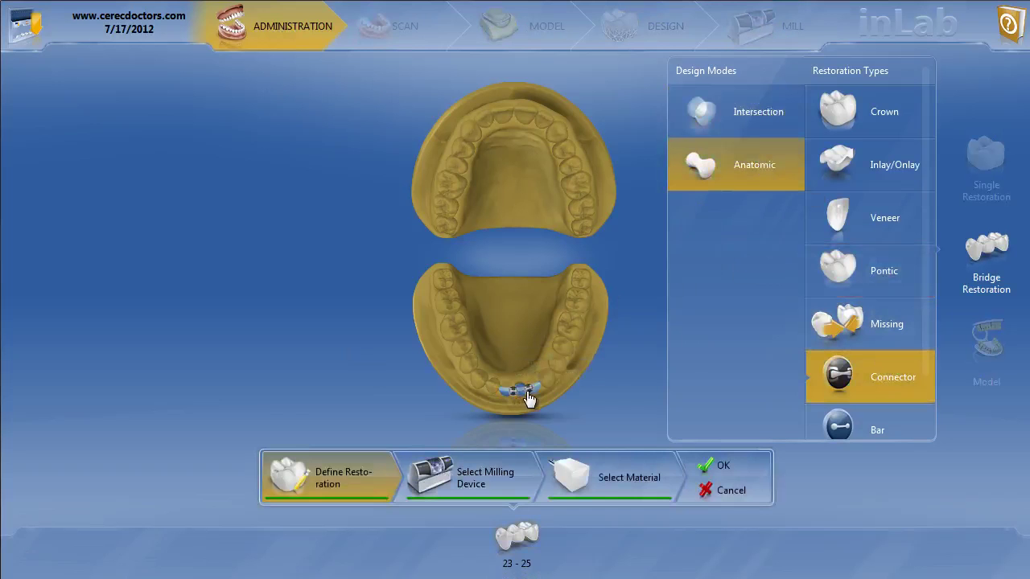
left_click(717, 467)
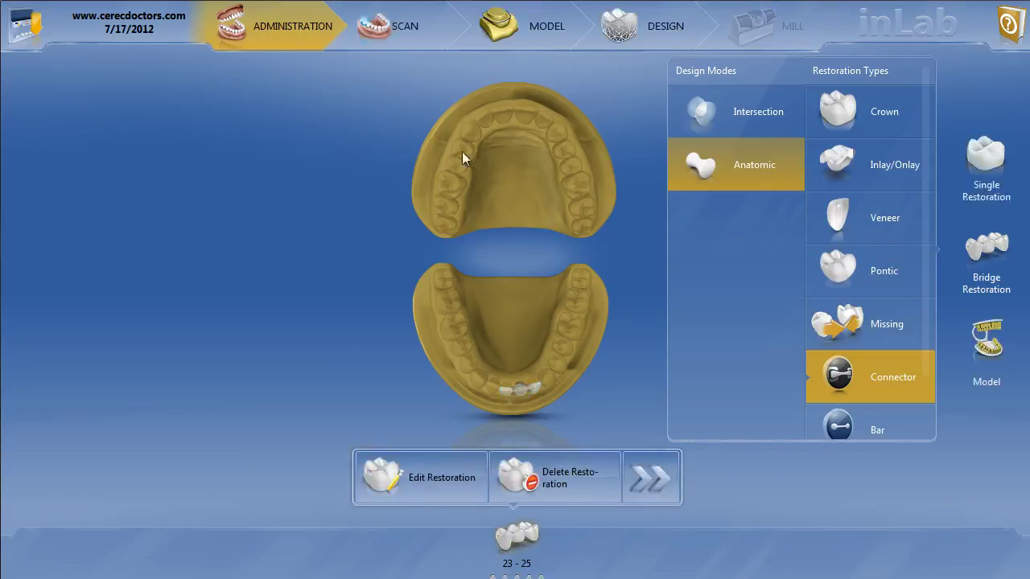
left_click(621, 36)
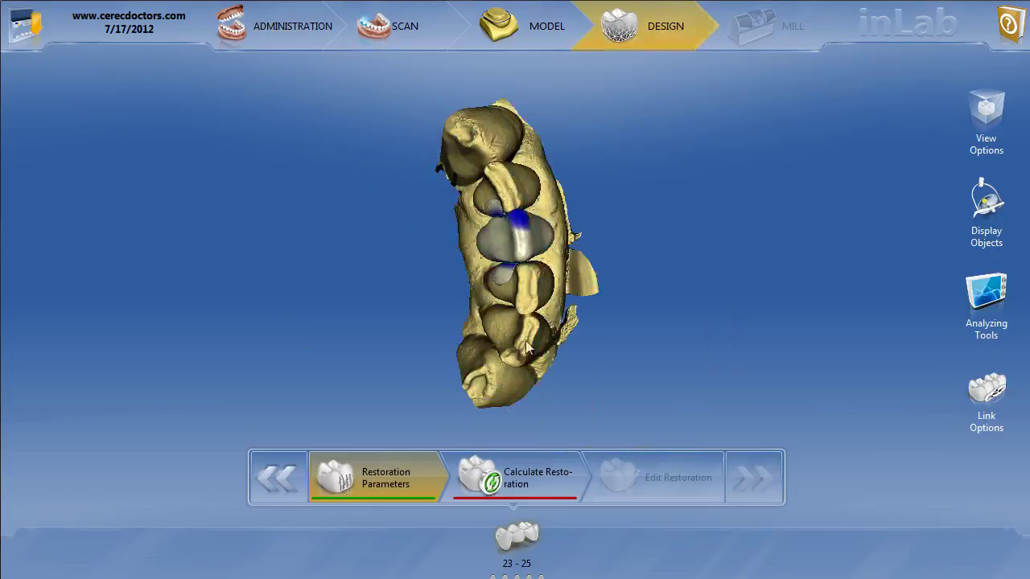
Calculate a new bridge proposal and read its anatomic connector cross-section of 26.21 mm².
left_click_drag(514, 361, 496, 253)
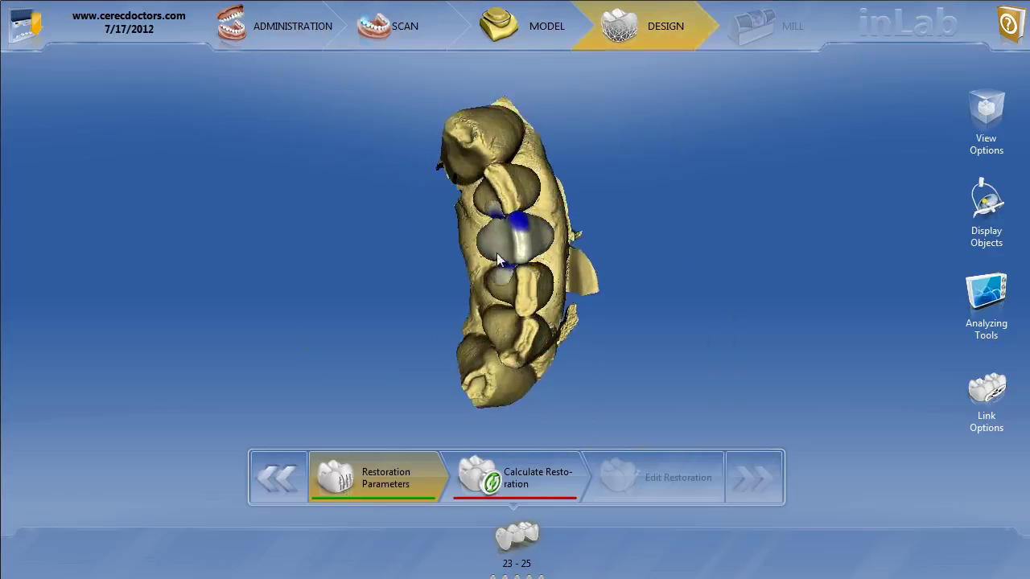
left_click(515, 479)
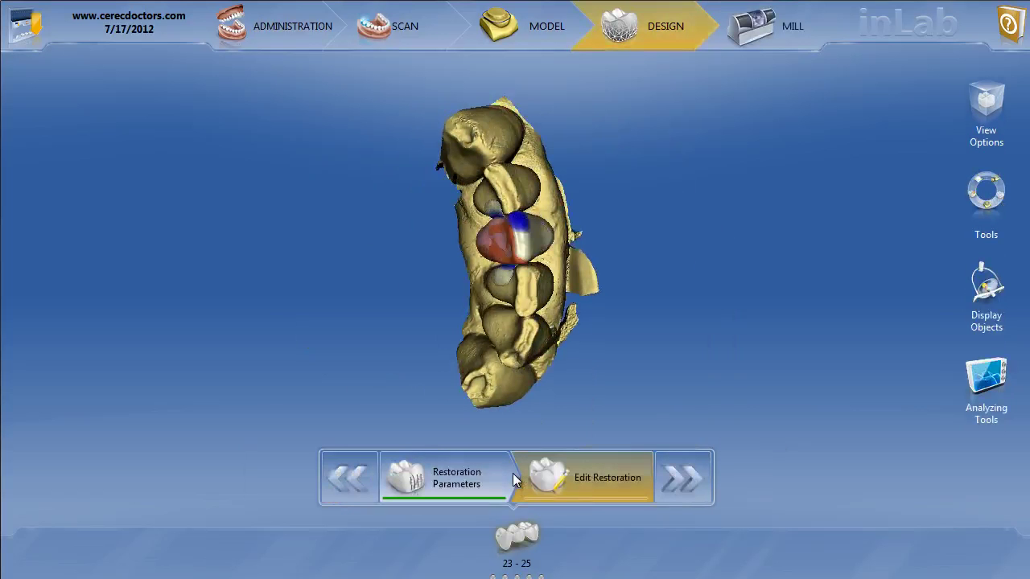
left_click_drag(466, 398, 499, 410)
scroll(526, 360, "up", 5)
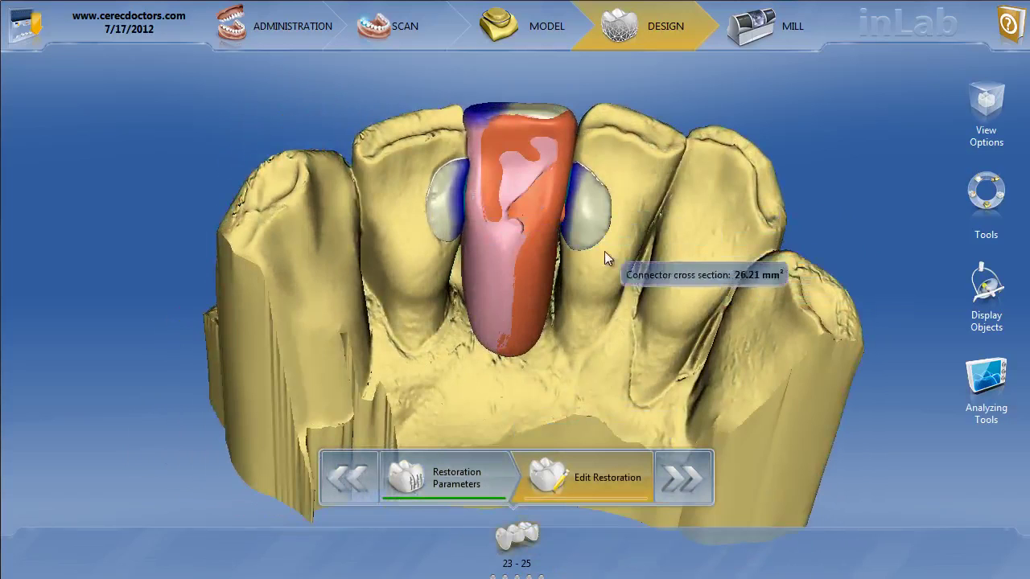
left_click_drag(600, 246, 614, 275)
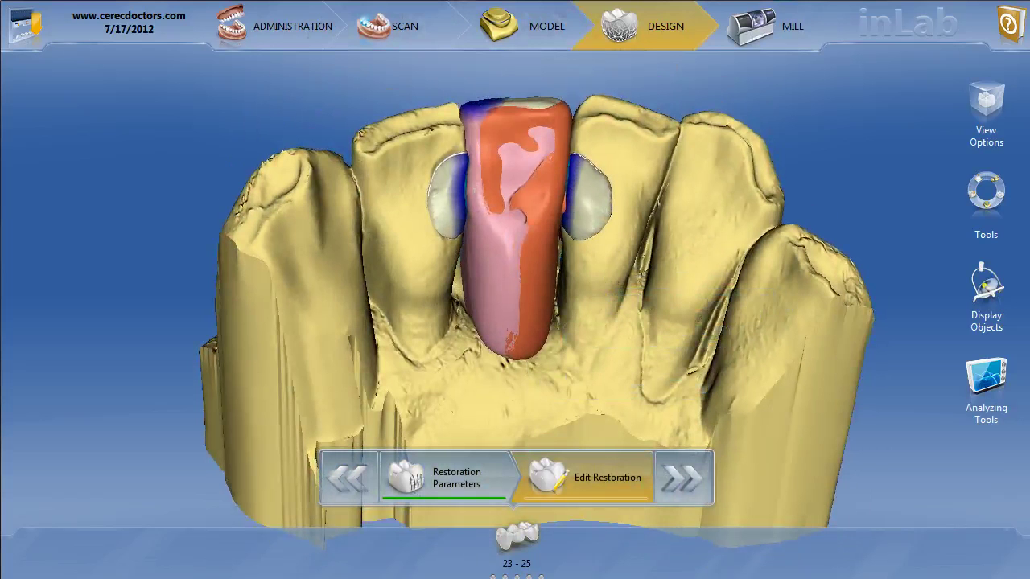
mouse_move(505, 576)
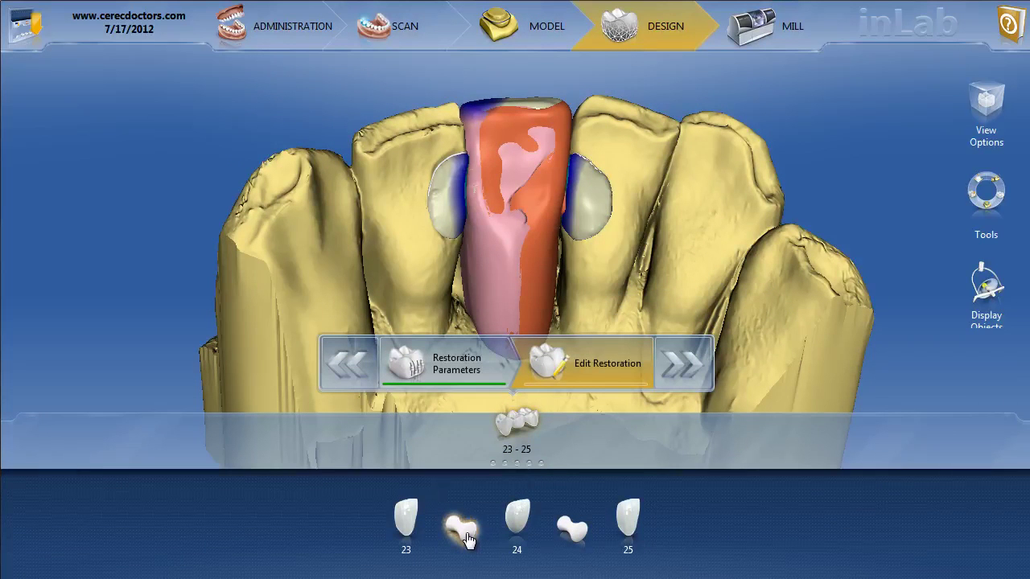
mouse_move(481, 258)
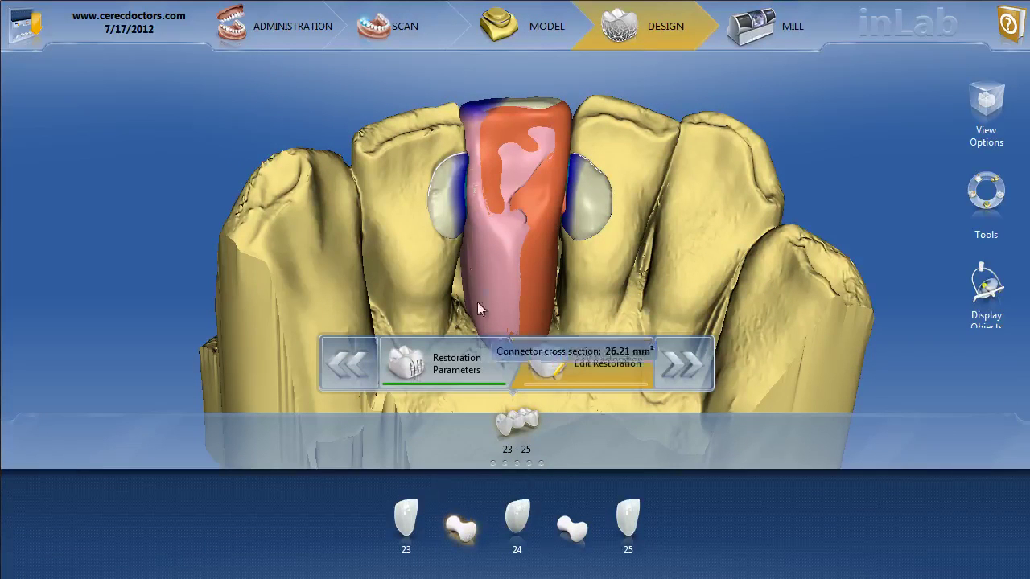
Redraw the 23–24 connector outline with Edit Lines on the restoration-only view and apply it.
right_click(480, 248)
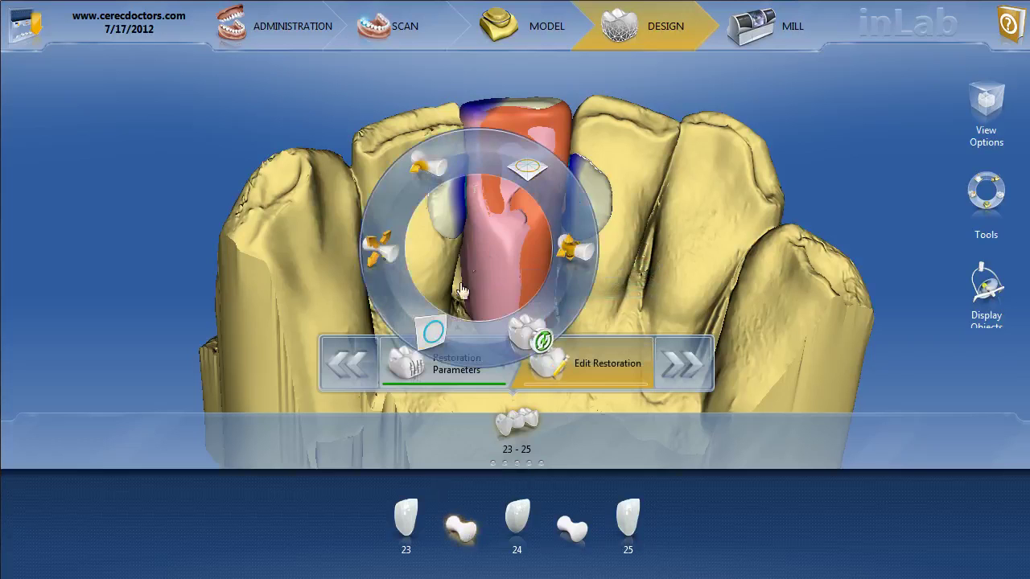
left_click(435, 330)
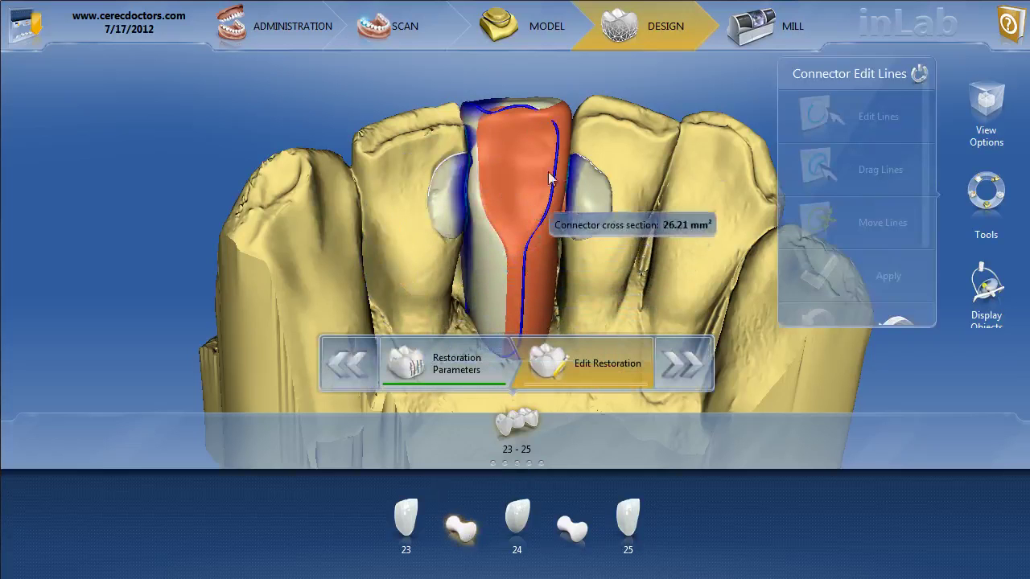
left_click(538, 222)
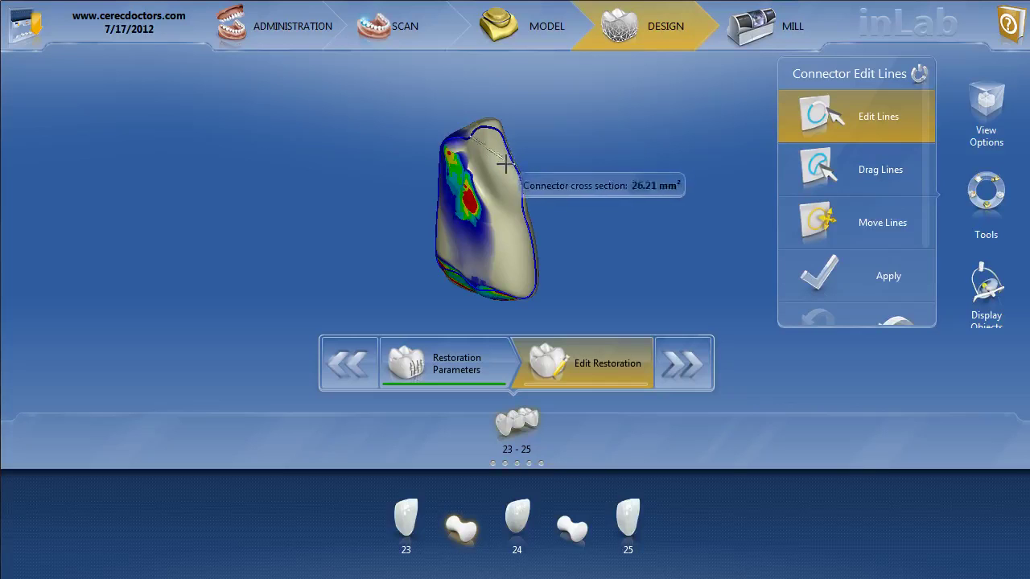
left_click(525, 226)
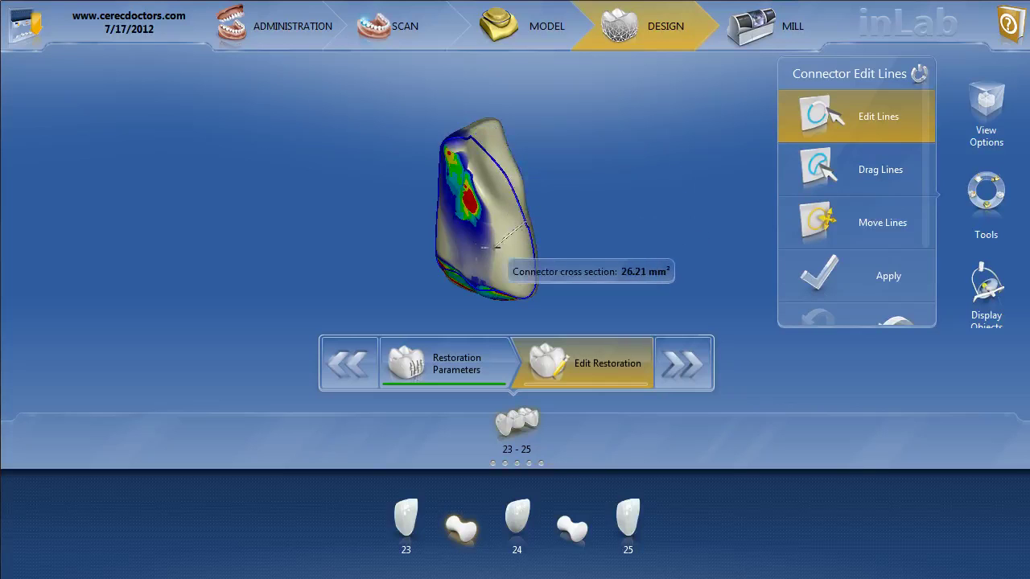
left_click(449, 270)
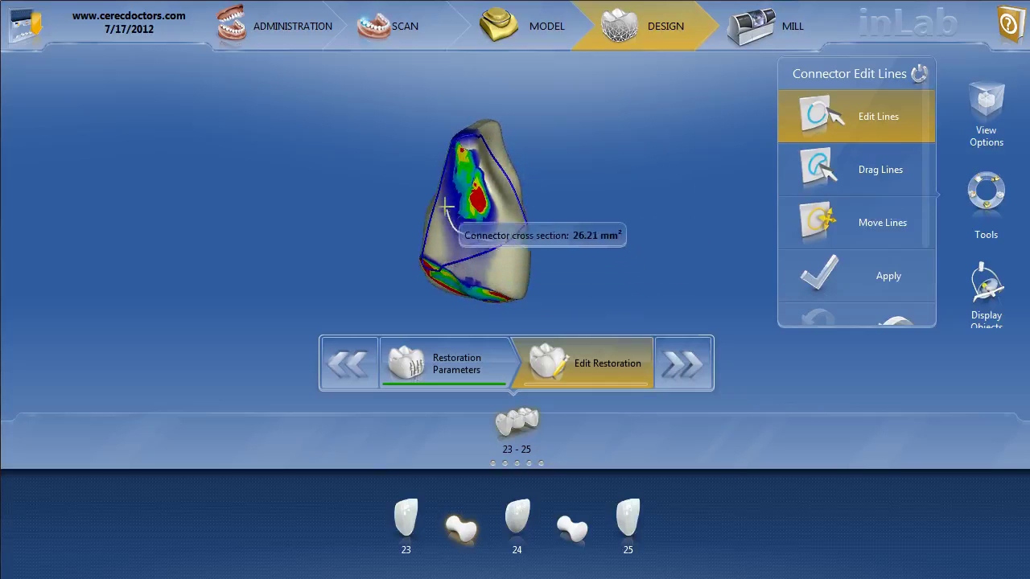
scroll(505, 234, "up", 3)
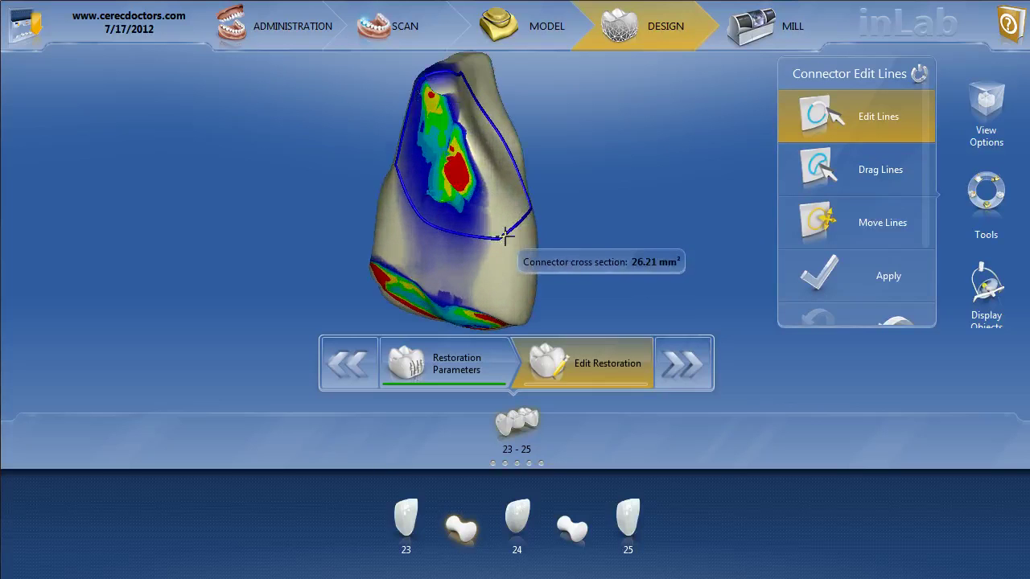
mouse_move(466, 223)
left_mouse_down()
mouse_move(441, 187)
mouse_move(445, 110)
mouse_move(475, 103)
left_mouse_up()
mouse_move(536, 184)
middle_mouse_down()
mouse_move(490, 221)
mouse_move(546, 266)
mouse_move(506, 284)
middle_mouse_up()
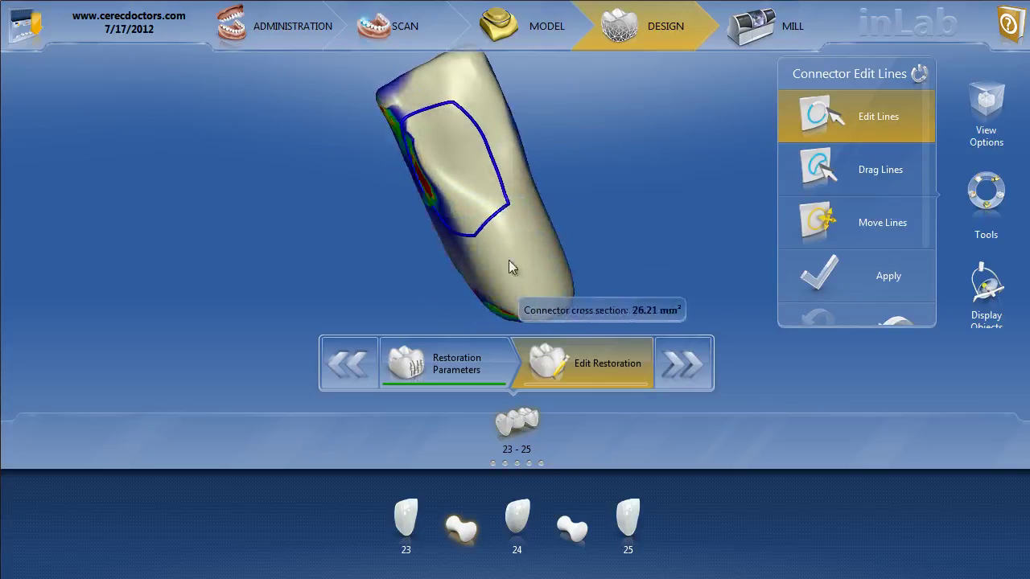
mouse_move(432, 105)
left_mouse_down()
mouse_move(461, 122)
mouse_move(481, 167)
mouse_move(484, 189)
mouse_move(450, 226)
left_mouse_up()
left_click_drag(573, 155, 610, 182)
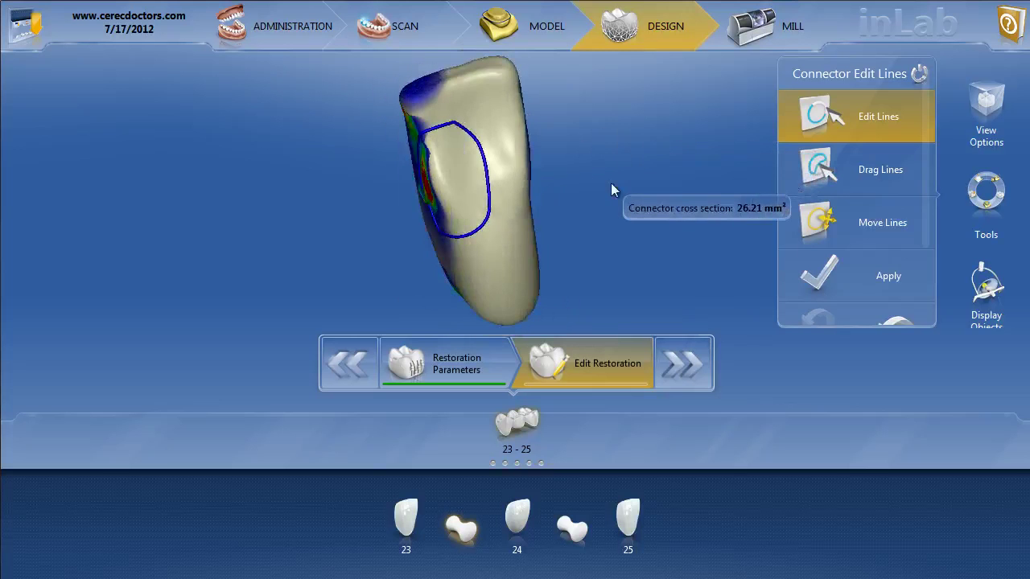
left_click(821, 283)
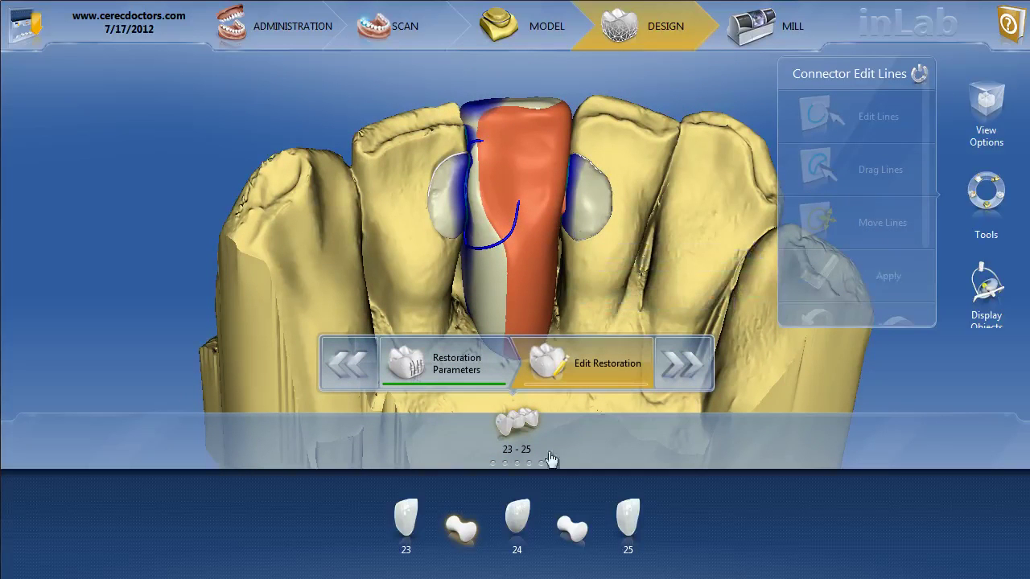
Redraw the 24–25 connector outline with edit lines and apply it, giving 28.02 mm².
left_click(568, 527)
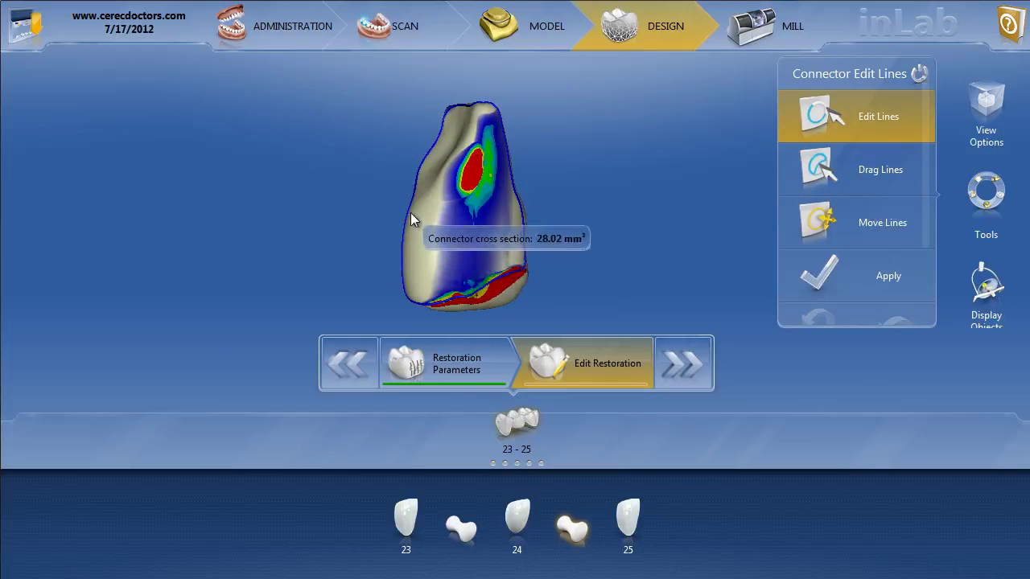
mouse_move(409, 211)
left_mouse_down()
mouse_move(460, 229)
mouse_move(523, 211)
left_mouse_up()
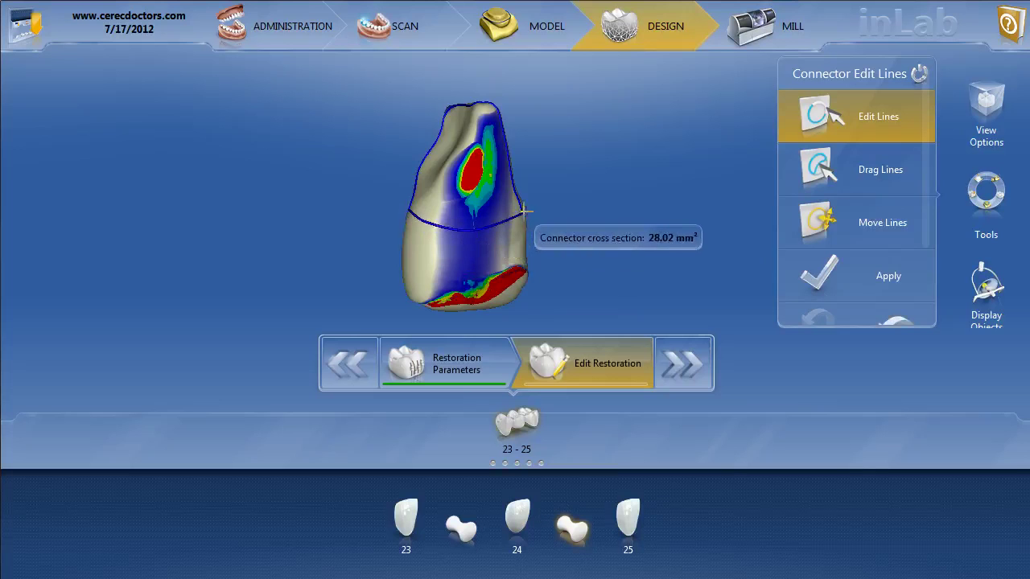
middle_click_drag(522, 216, 474, 225)
mouse_move(472, 229)
left_mouse_down()
mouse_move(487, 155)
mouse_move(434, 127)
mouse_move(430, 168)
left_mouse_up()
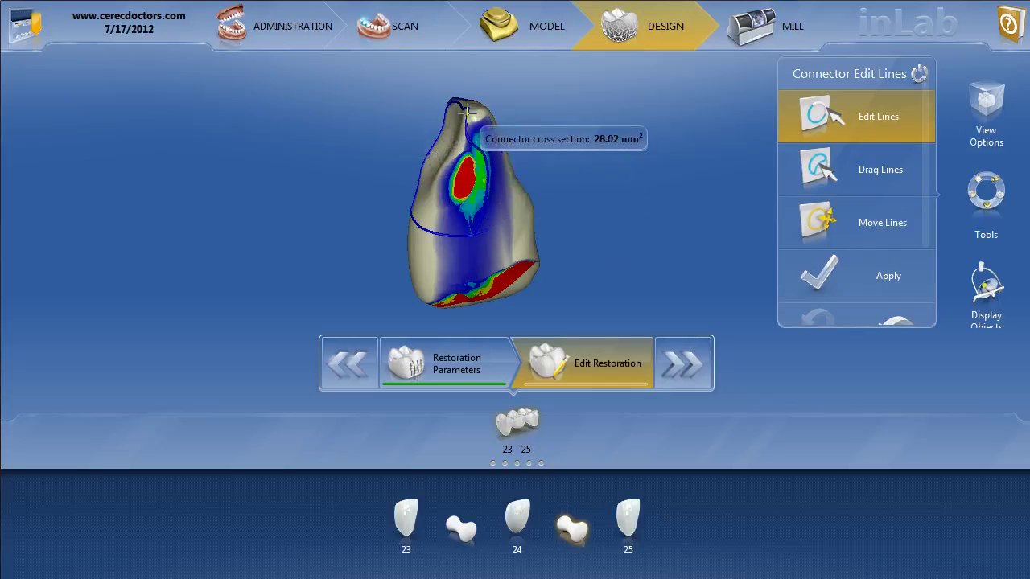
mouse_move(464, 230)
middle_mouse_down()
mouse_move(510, 266)
mouse_move(481, 230)
middle_mouse_up()
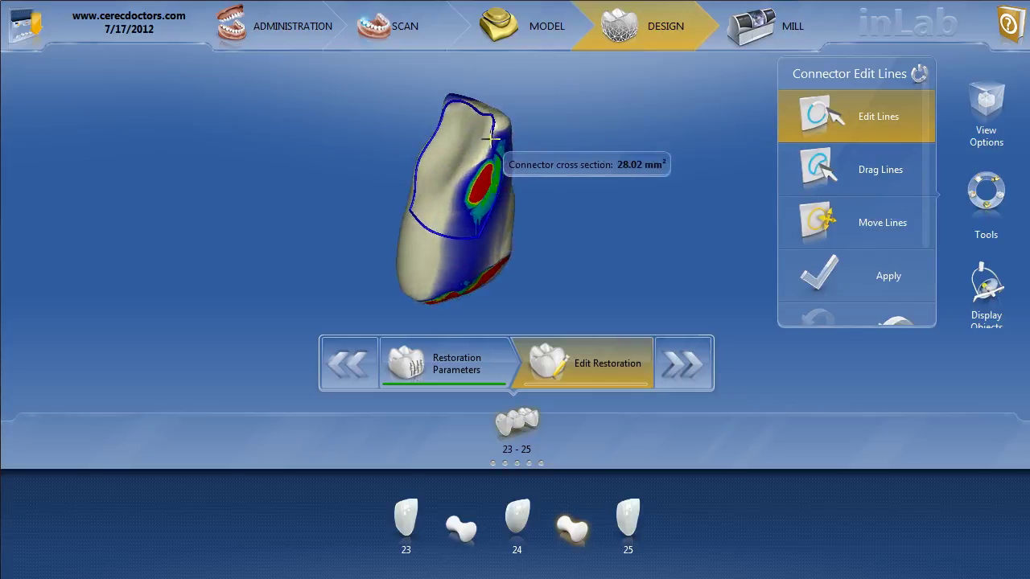
mouse_move(458, 137)
left_mouse_down()
mouse_move(435, 194)
mouse_move(448, 235)
left_mouse_up()
middle_click_drag(448, 235, 477, 230)
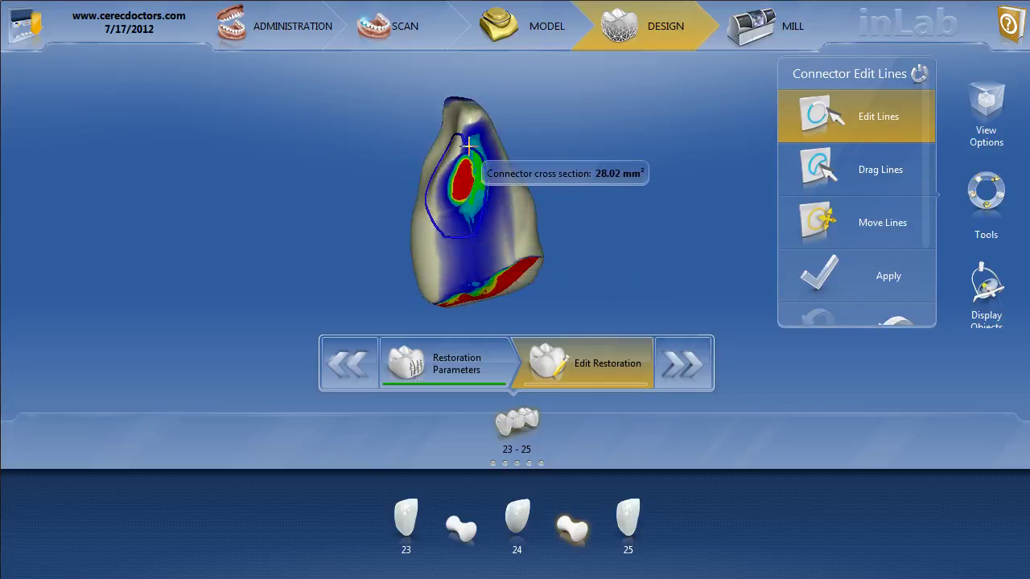
mouse_move(468, 138)
left_mouse_down()
mouse_move(474, 190)
mouse_move(455, 217)
mouse_move(434, 224)
left_mouse_up()
left_click_drag(421, 246, 554, 259)
left_click_drag(489, 145, 500, 259)
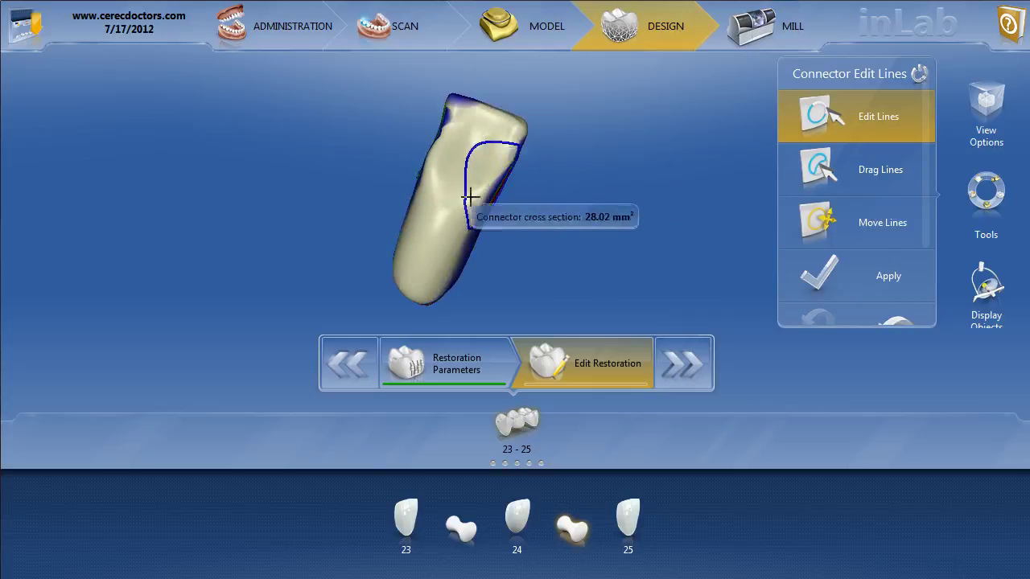
left_click_drag(517, 193, 472, 208)
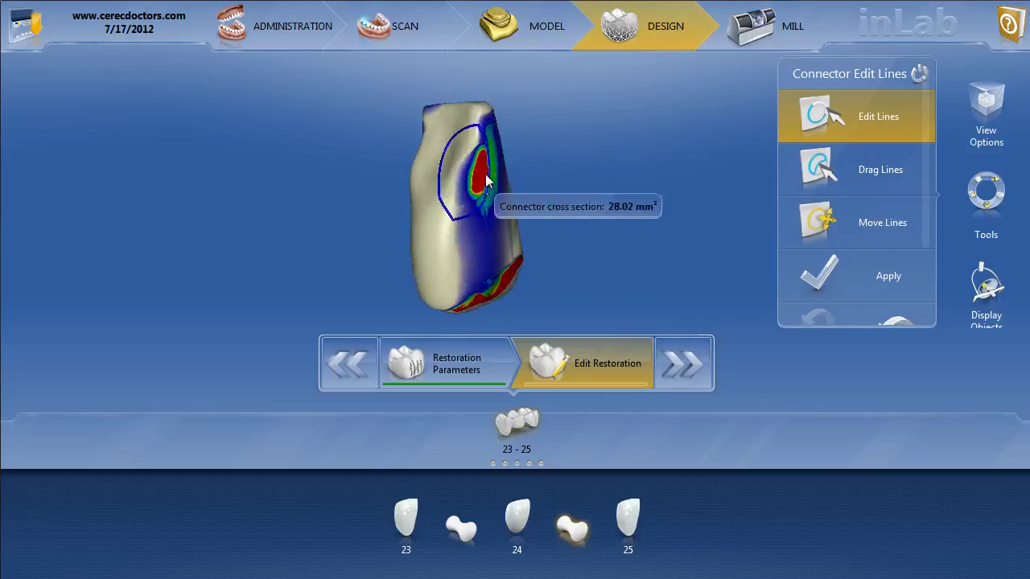
left_click(815, 281)
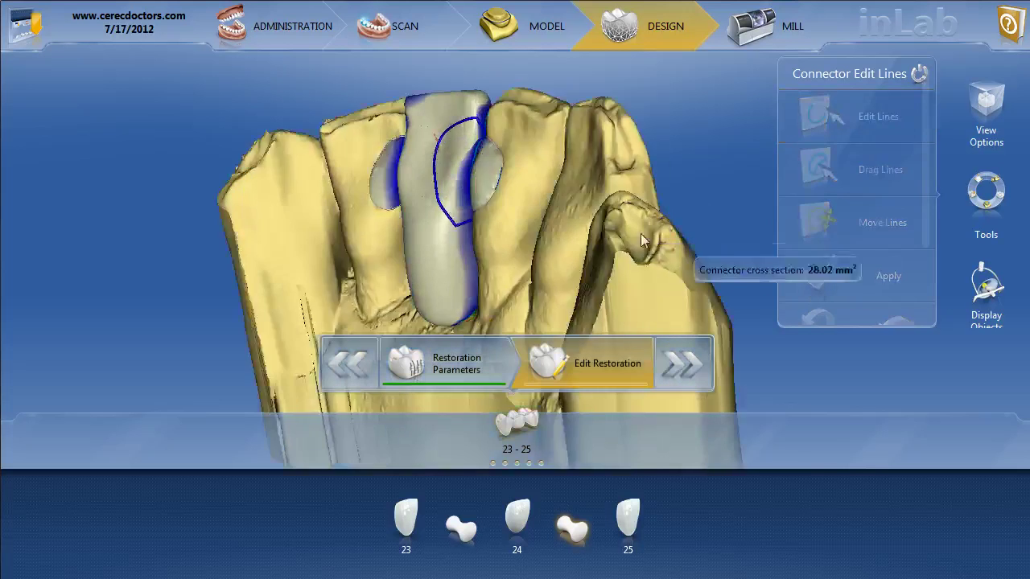
From a frontal view, read the connector cross-sections: 5.59 mm² for 23–24, 5.65 mm² for 24–25.
left_click_drag(491, 288, 450, 260)
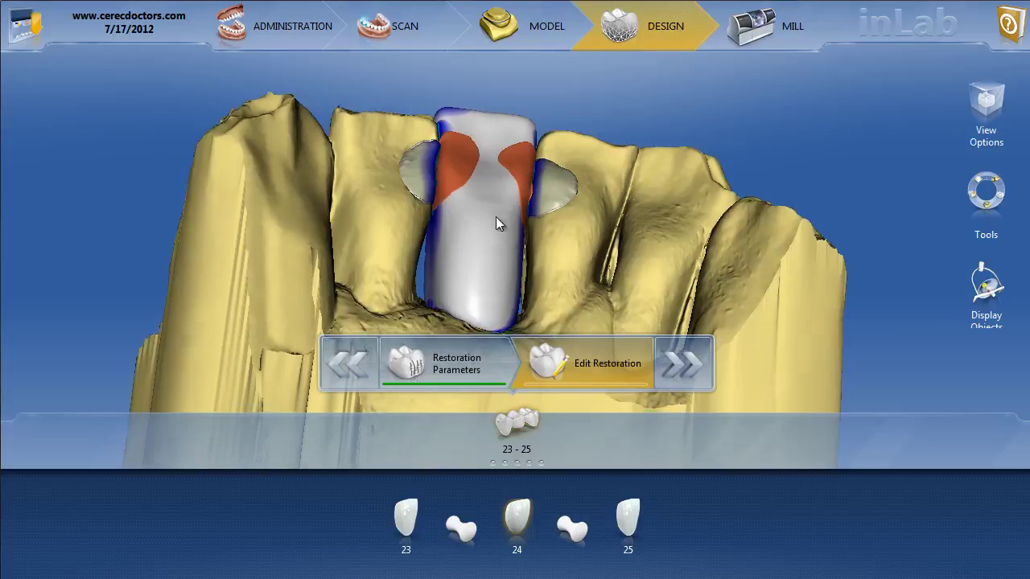
left_click_drag(500, 204, 483, 266)
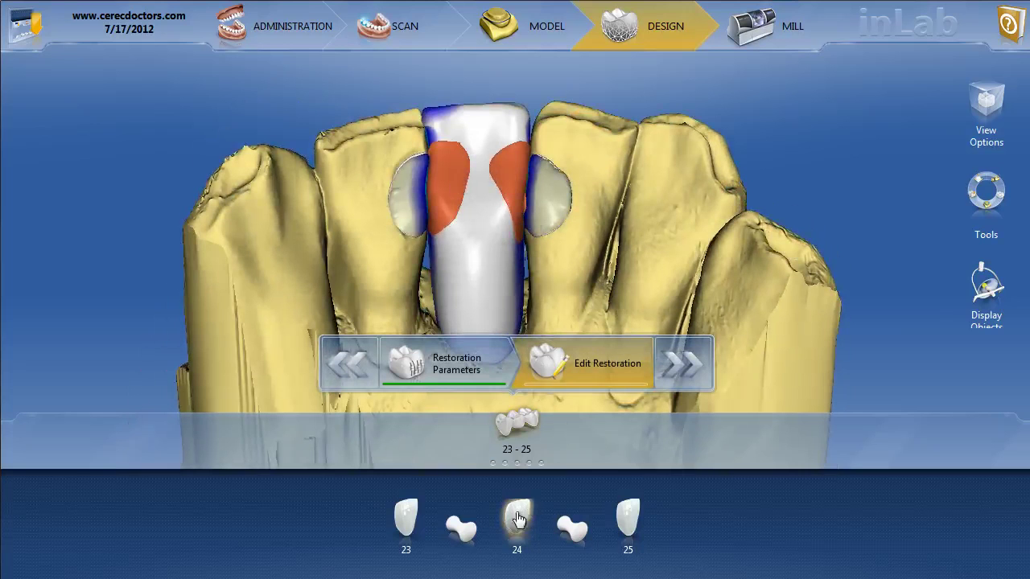
left_click(461, 529)
mouse_move(455, 306)
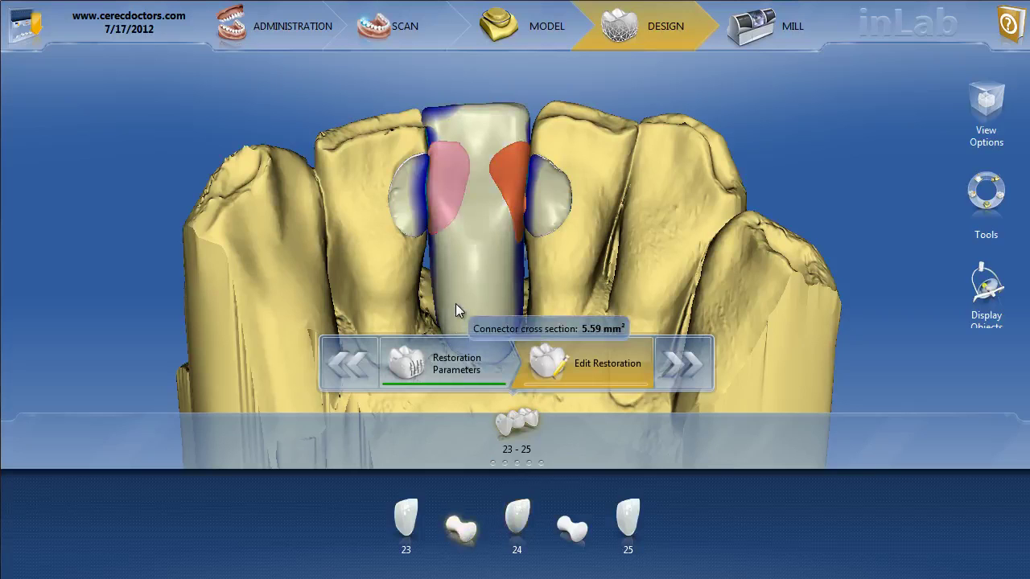
left_click(573, 528)
mouse_move(532, 298)
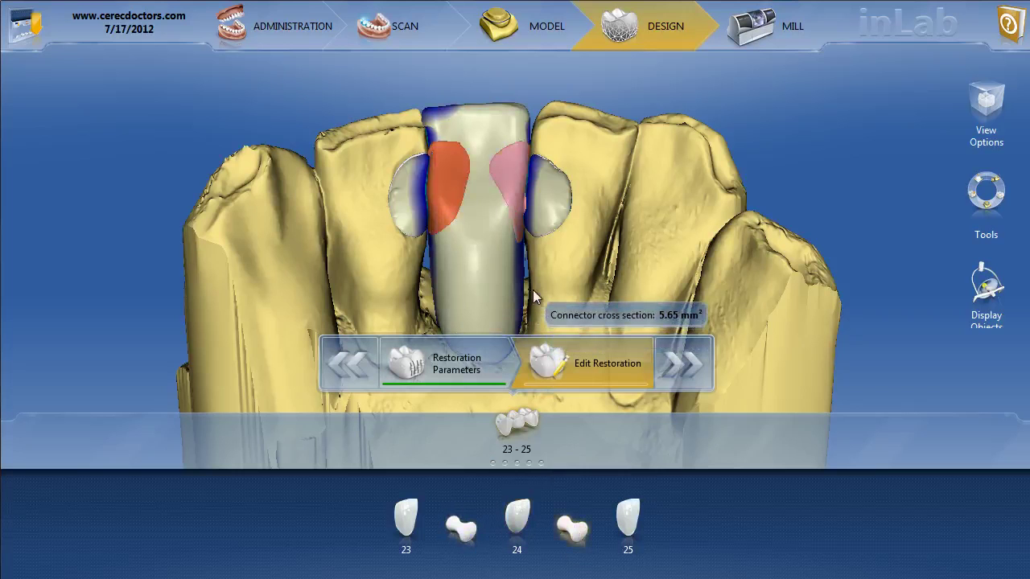
right_click(502, 183)
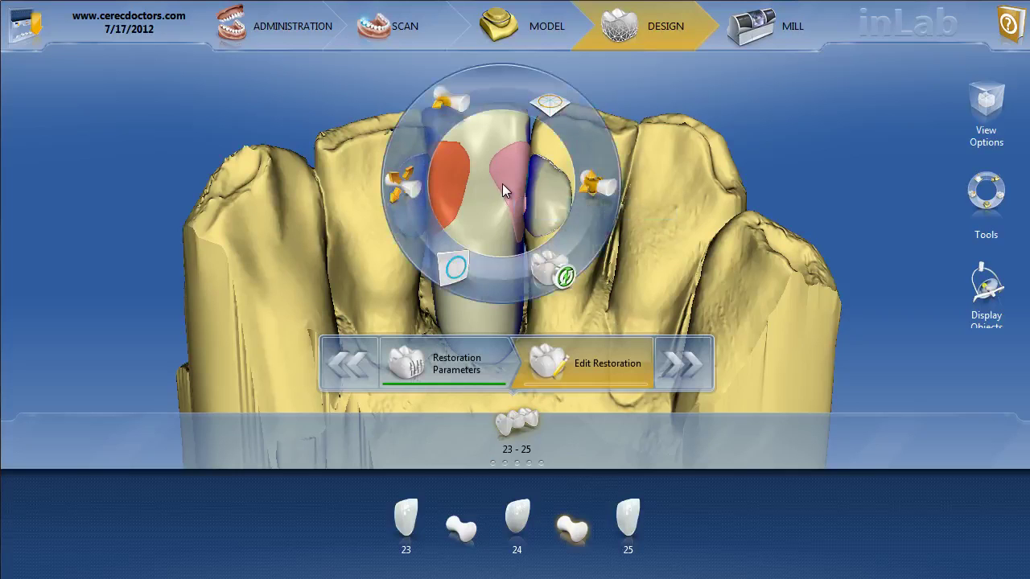
Use Scale to enlarge the 24–25 connector to 11.96 mm² and the 23–24 connector to 11.75 mm².
left_click(403, 183)
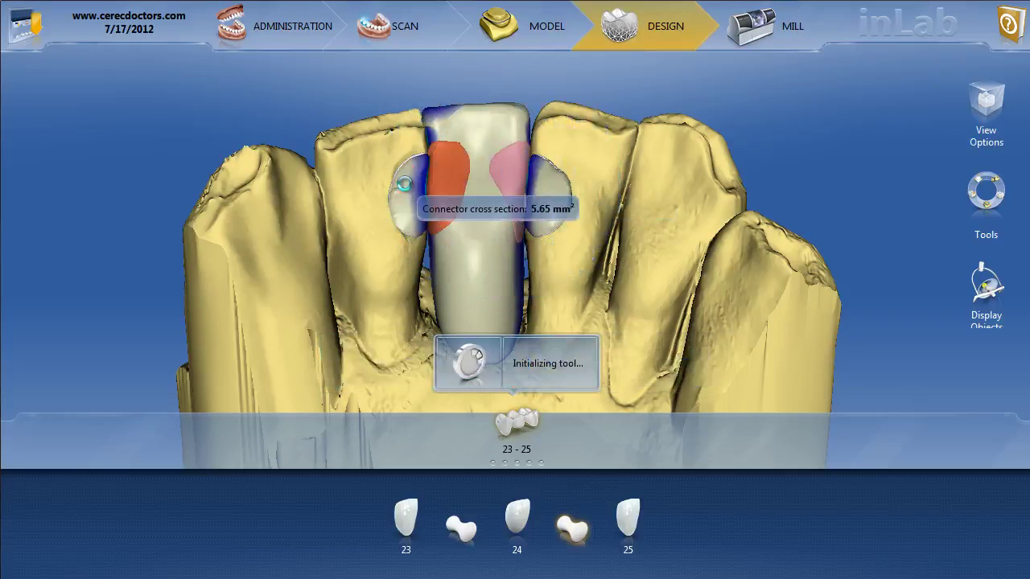
mouse_move(515, 195)
left_mouse_down()
mouse_move(511, 152)
mouse_move(513, 180)
left_mouse_up()
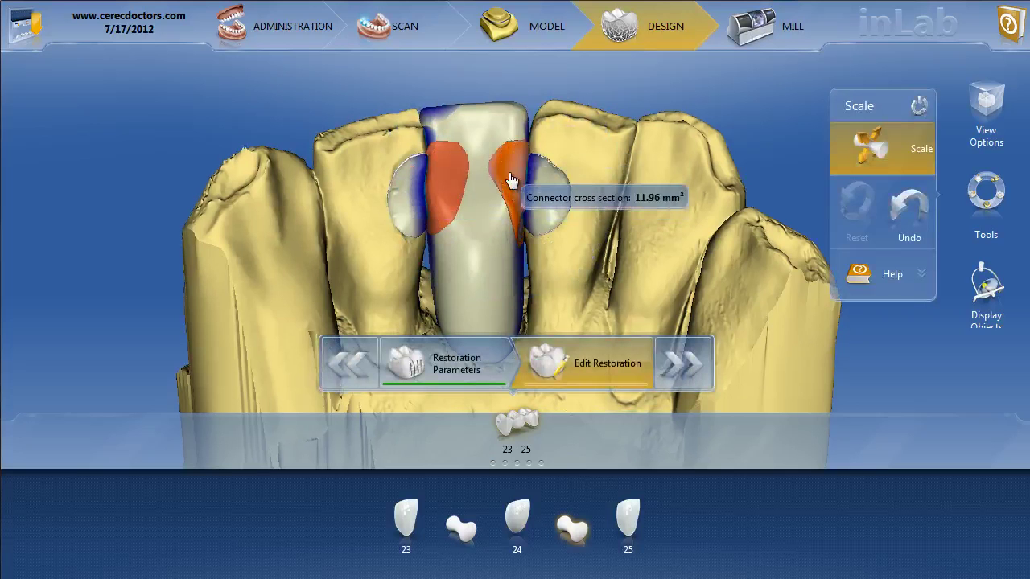
left_click(452, 203)
right_click(444, 198)
left_click(395, 281)
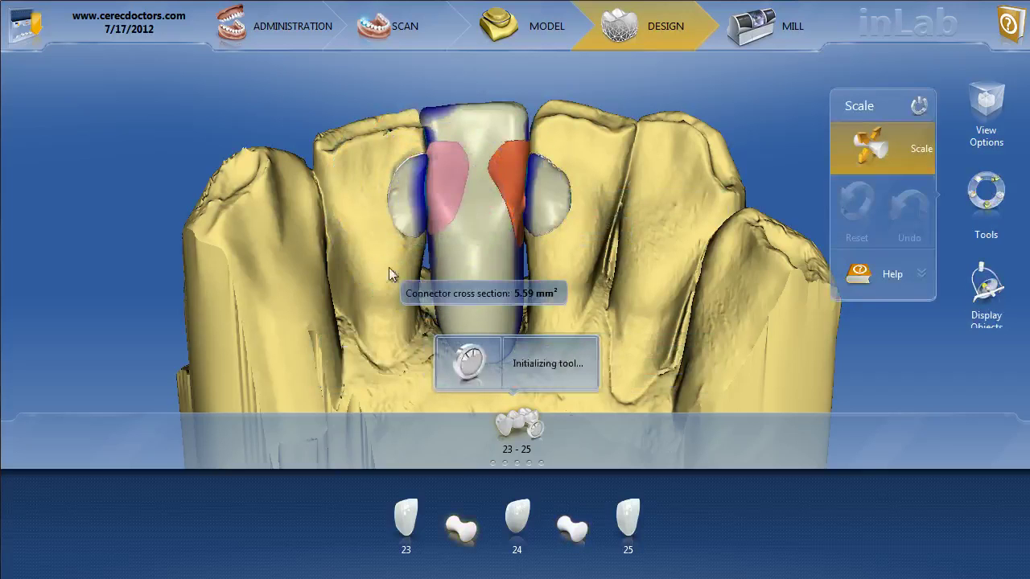
right_click(439, 214)
left_click(353, 216)
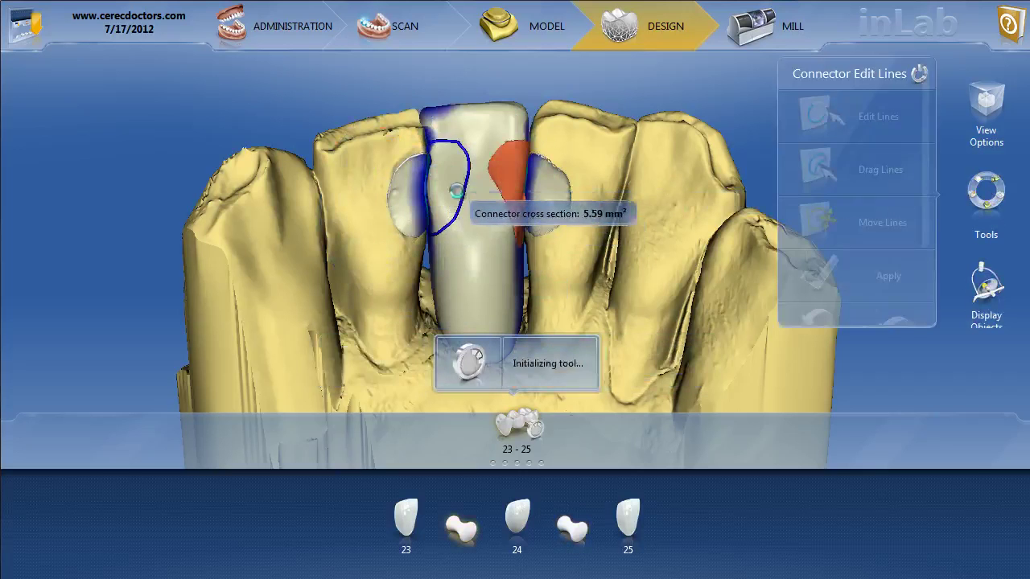
left_click_drag(452, 207, 454, 179)
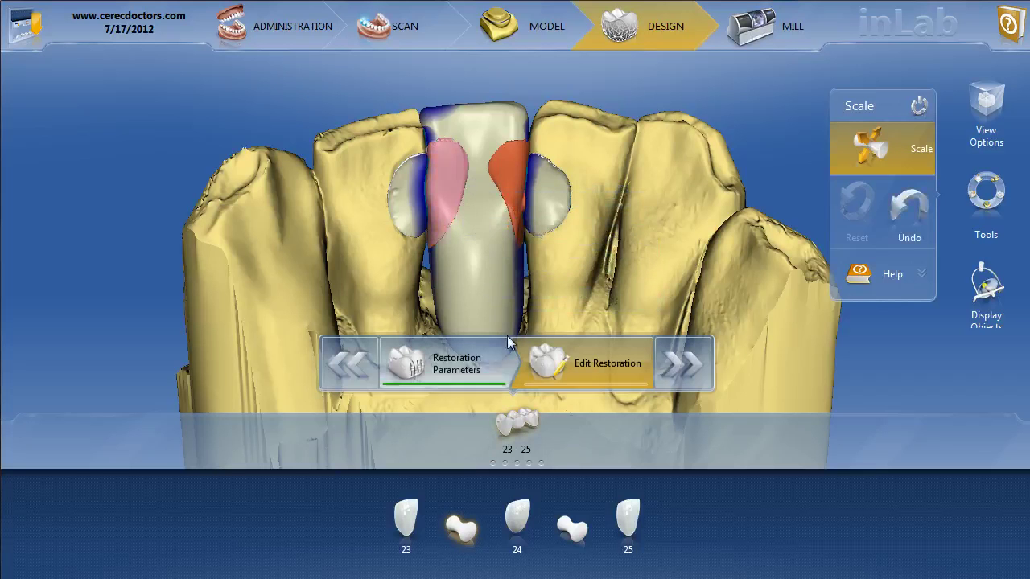
Select tooth 24 and set the Lower Jaw display to 0% in Display Objects.
left_click(517, 519)
mouse_move(596, 251)
middle_mouse_down()
mouse_move(506, 374)
mouse_move(541, 295)
mouse_move(620, 245)
mouse_move(574, 197)
mouse_move(577, 172)
mouse_move(573, 267)
mouse_move(546, 293)
mouse_move(562, 289)
mouse_move(479, 347)
mouse_move(504, 304)
mouse_move(566, 256)
mouse_move(590, 256)
middle_mouse_up()
left_click(972, 291)
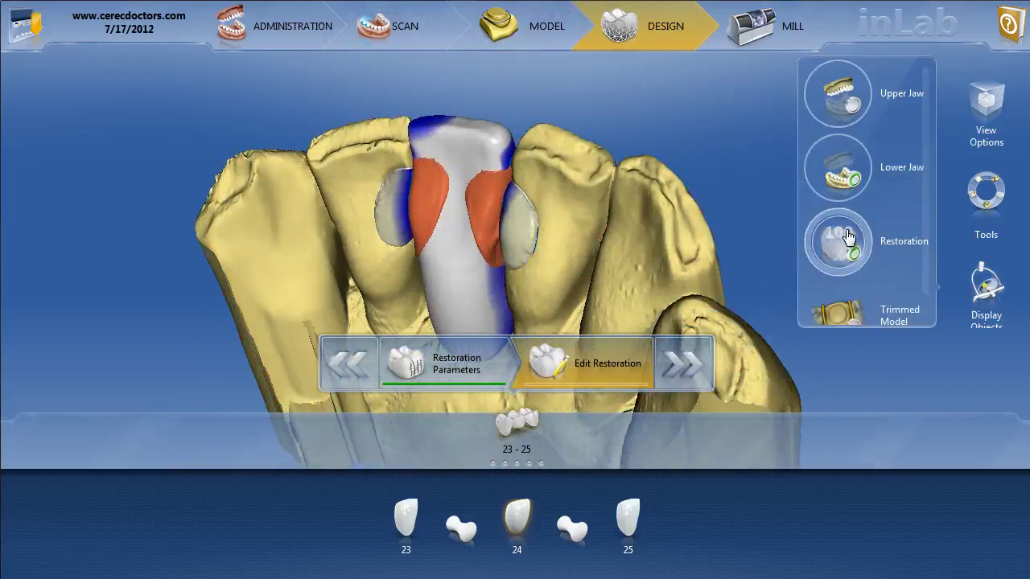
left_click(842, 166)
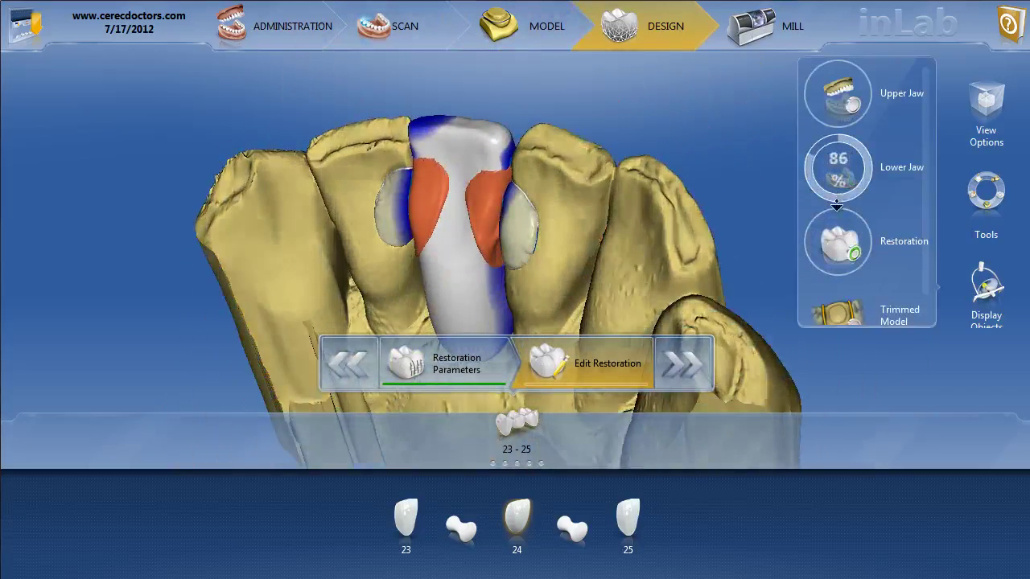
Inspect the bridge from side and lingual views, then move on to the MILL stage.
middle_click_drag(590, 114, 763, 203)
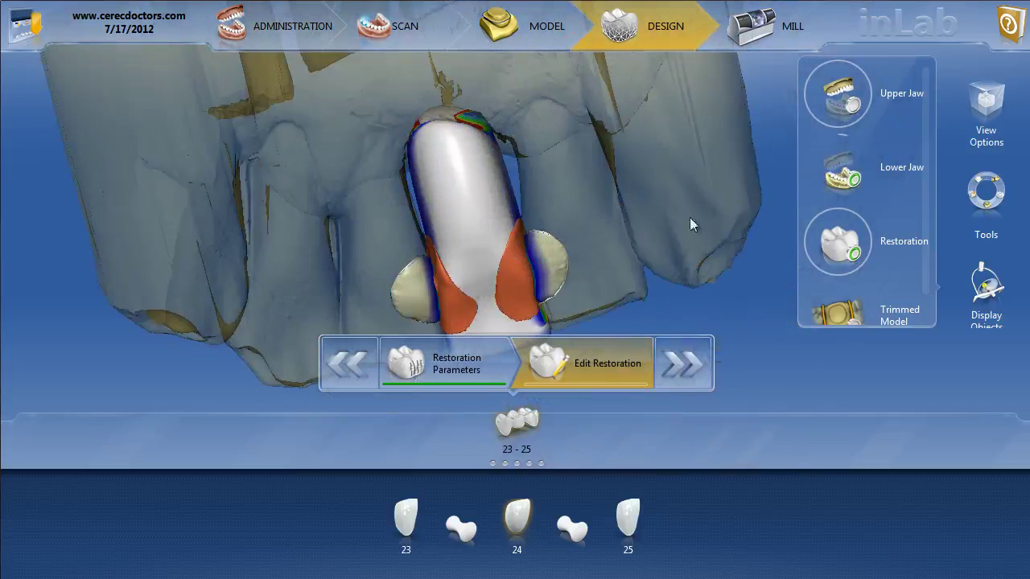
middle_click_drag(593, 267, 567, 313)
middle_click_drag(487, 209, 449, 145)
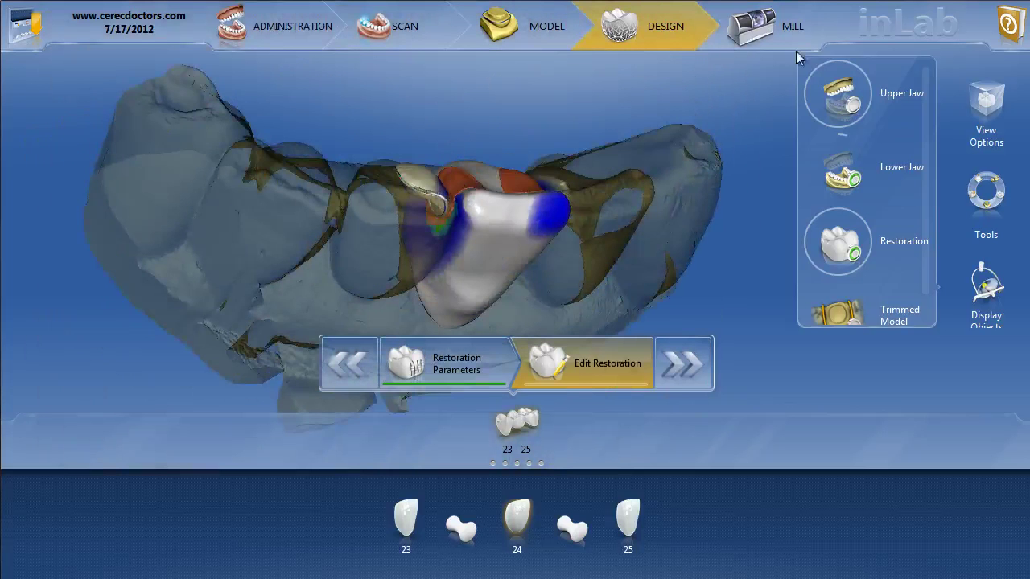
left_click(681, 66)
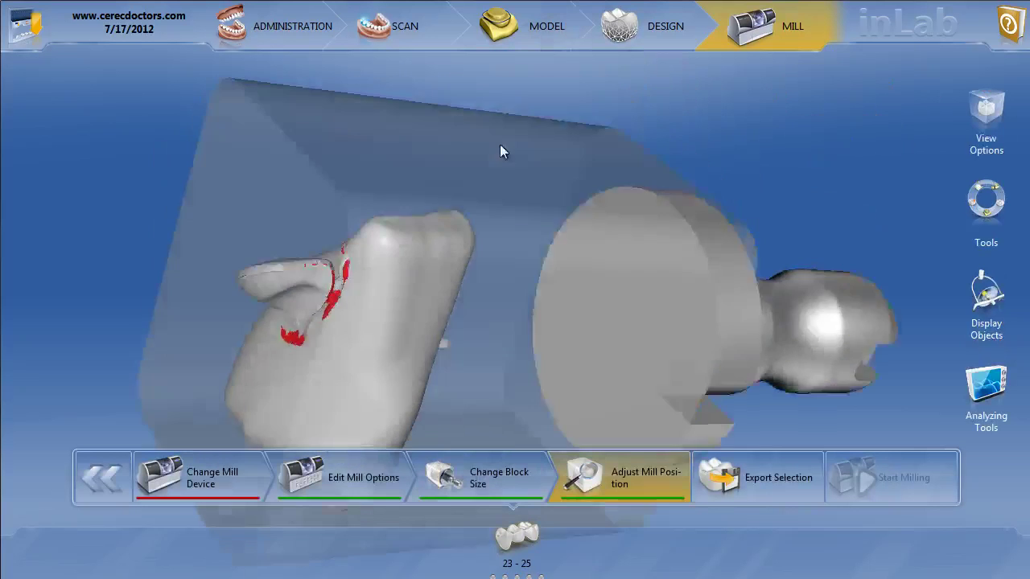
left_click_drag(362, 270, 432, 296)
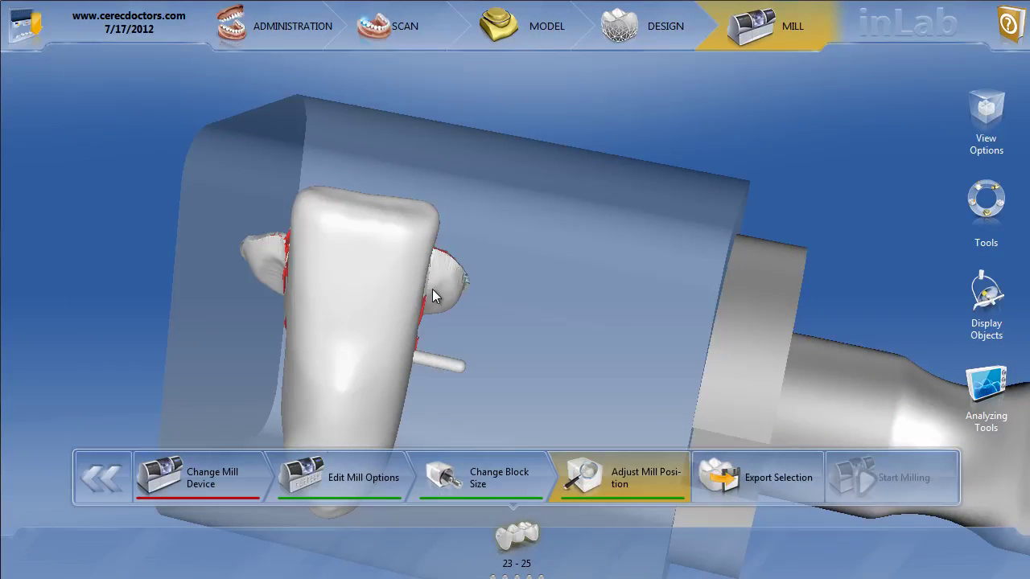
left_click_drag(443, 212, 533, 332)
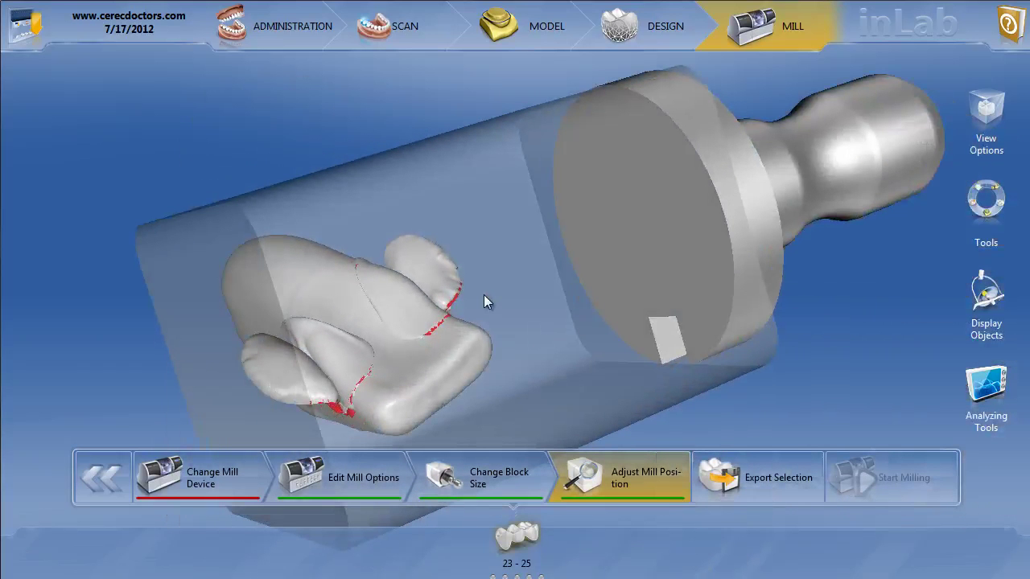